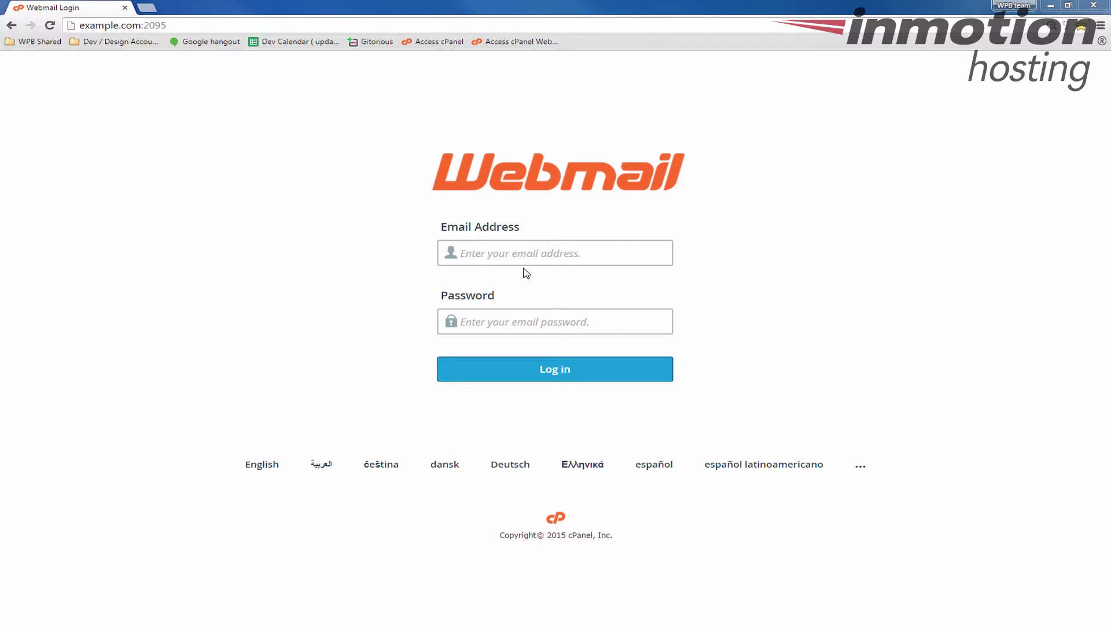
# Sign in to cPanel Webmail with the account's e-mail address and password, then choose Roundcube
pyautogui.click(541, 257)
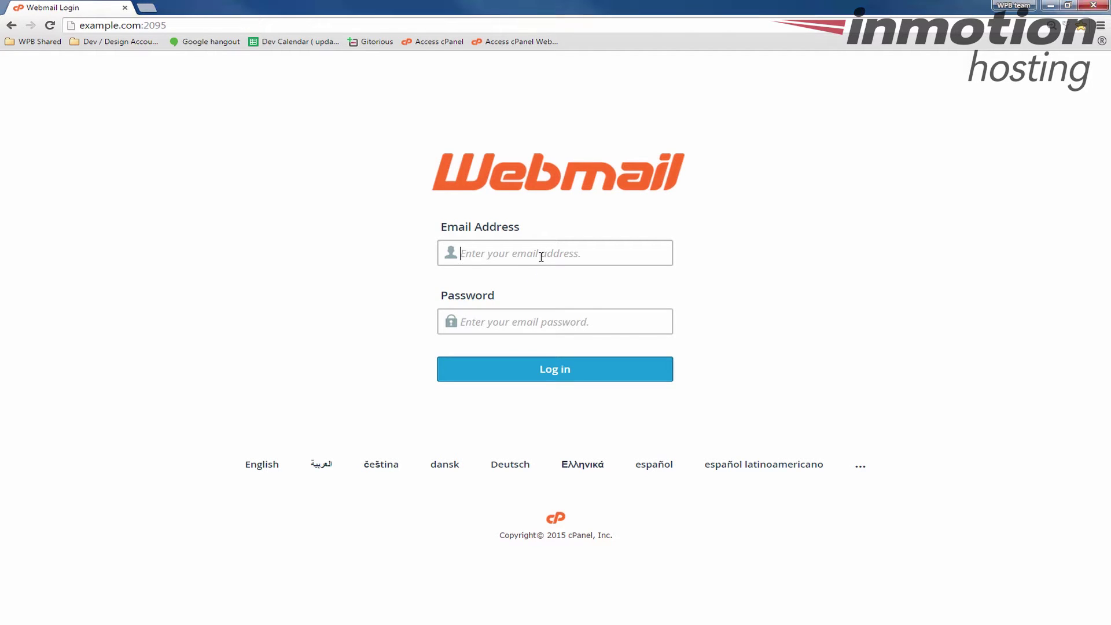
pyautogui.write('jp@example')
pyautogui.click(541, 257)
pyautogui.write('.com')
pyautogui.write('•••••••••')
pyautogui.press('Return')
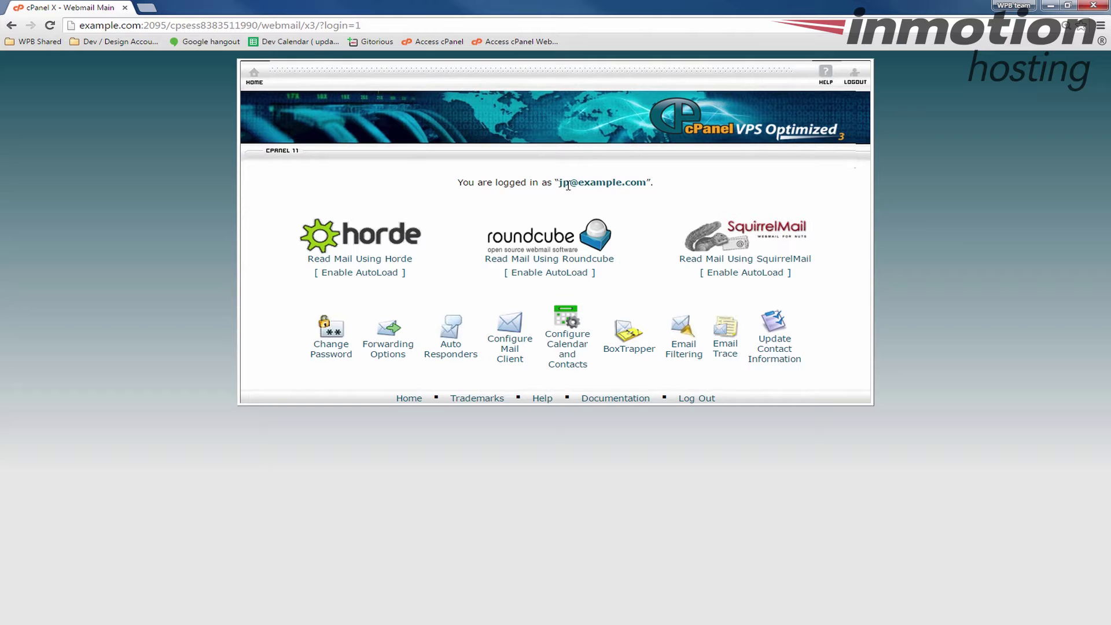
pyautogui.moveTo(557, 182); pyautogui.dragTo(653, 183)
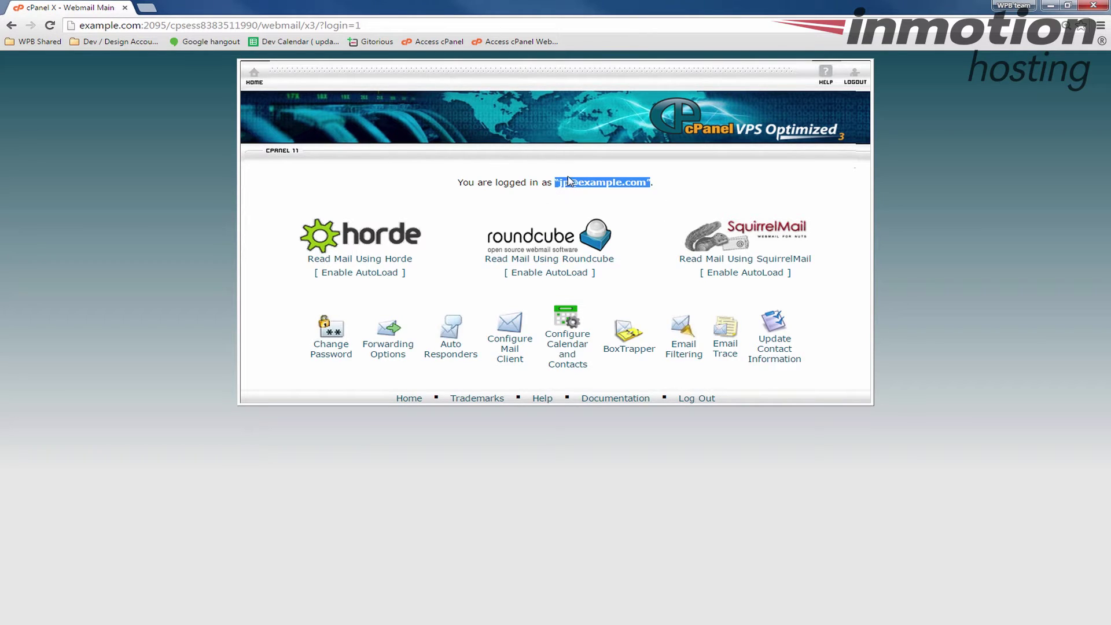
pyautogui.click(535, 246)
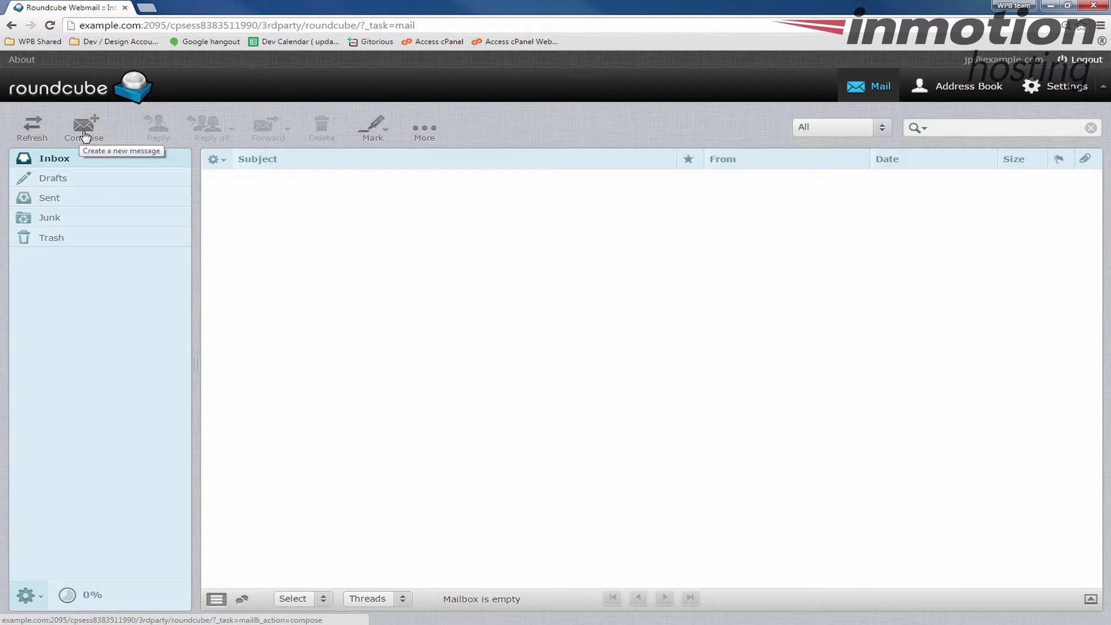
# Start a new blank message with Compose
pyautogui.click(85, 135)
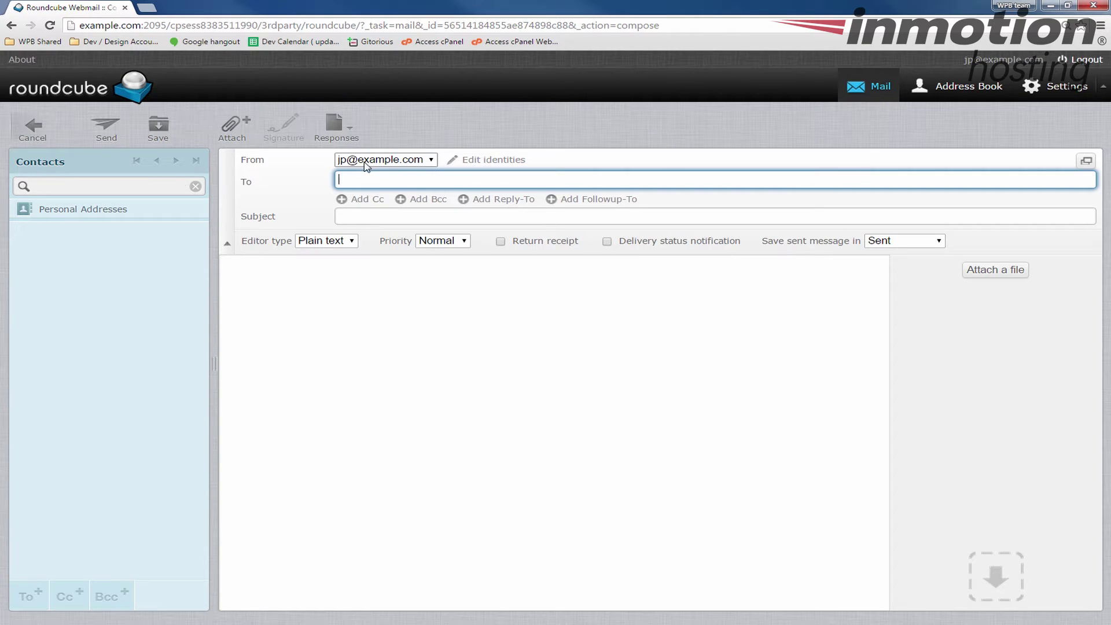
# Address the draft to the recipient's e-mail address and enter the subject 'This is a test email'
pyautogui.click(403, 165)
pyautogui.click(464, 176)
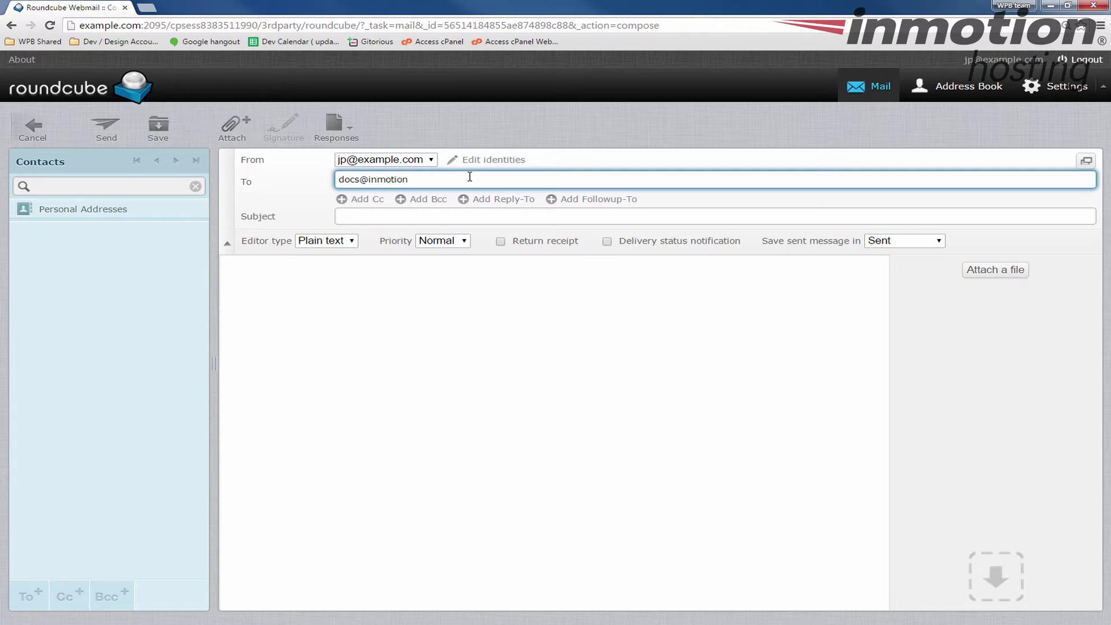
pyautogui.press('Tab')
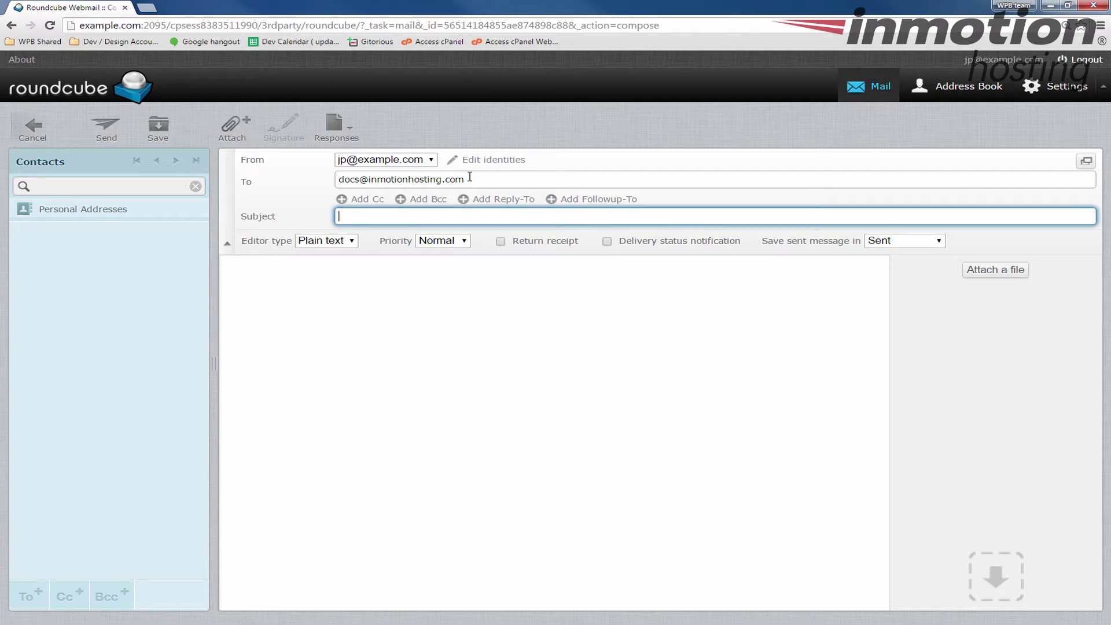
pyautogui.write('This is a test email!')
pyautogui.moveTo(460, 216); pyautogui.dragTo(313, 212)
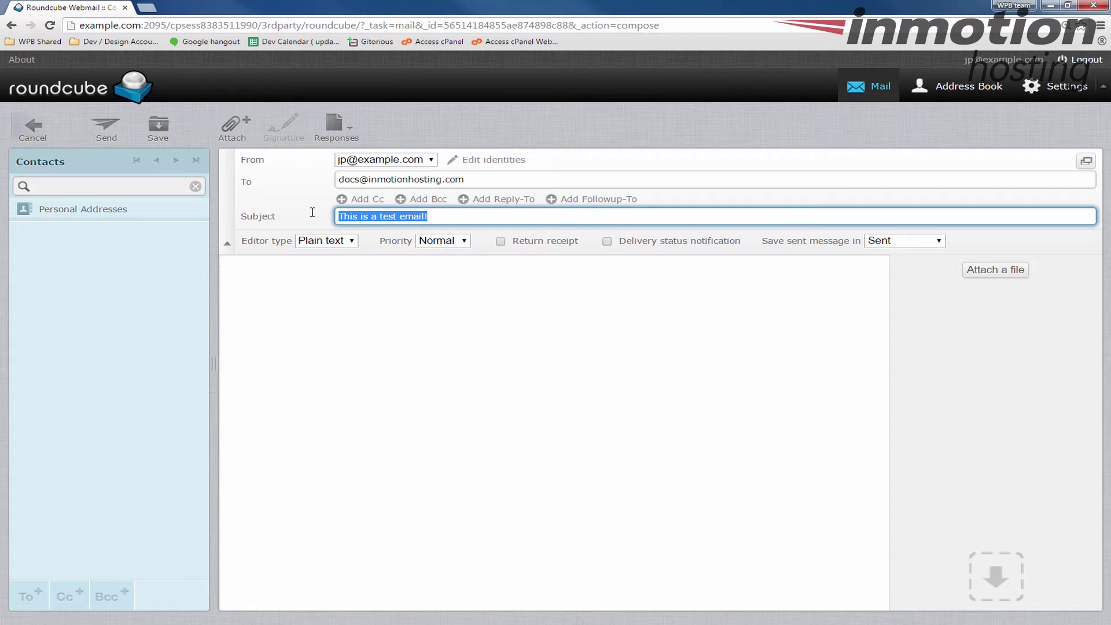
pyautogui.click(360, 330)
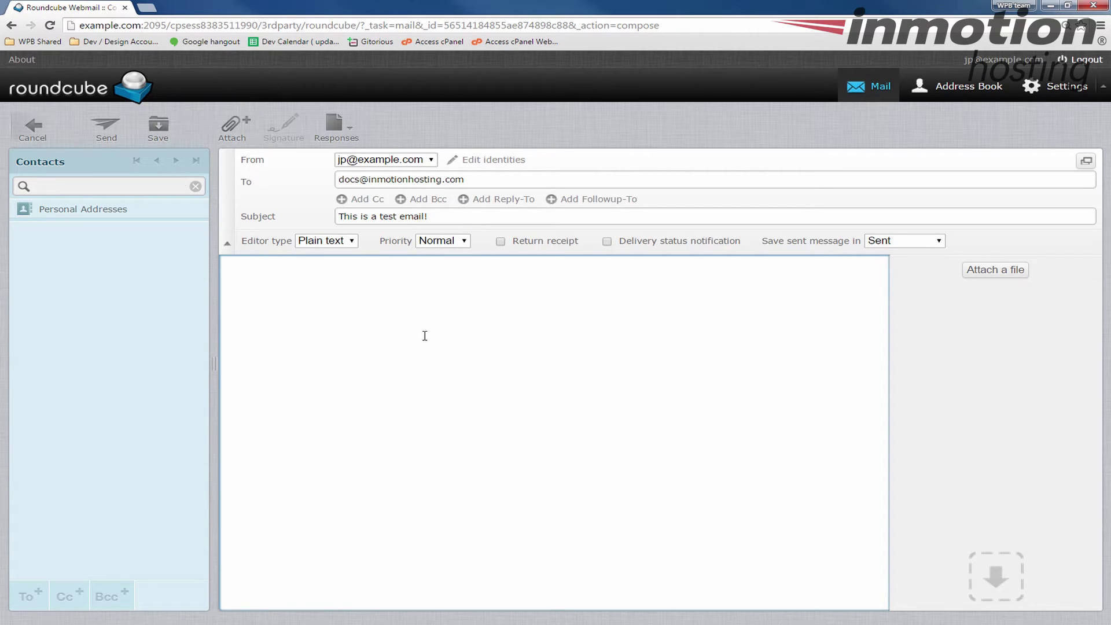
# Write 'Hello everyone,' and 'This is a test' in the message body, correcting typos
pyautogui.write('Hello everyone')
pyautogui.press('BackSpace')
pyautogui.press('BackSpace')
pyautogui.write('ne3')
pyautogui.write('This isi')
pyautogui.write('est')
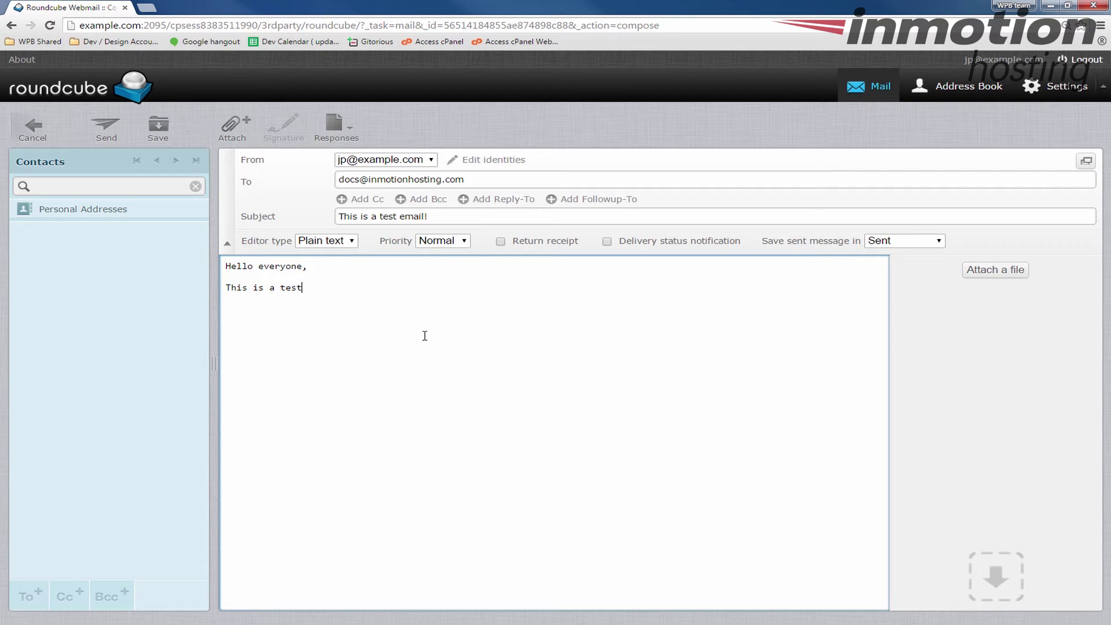
pyautogui.click(1004, 273)
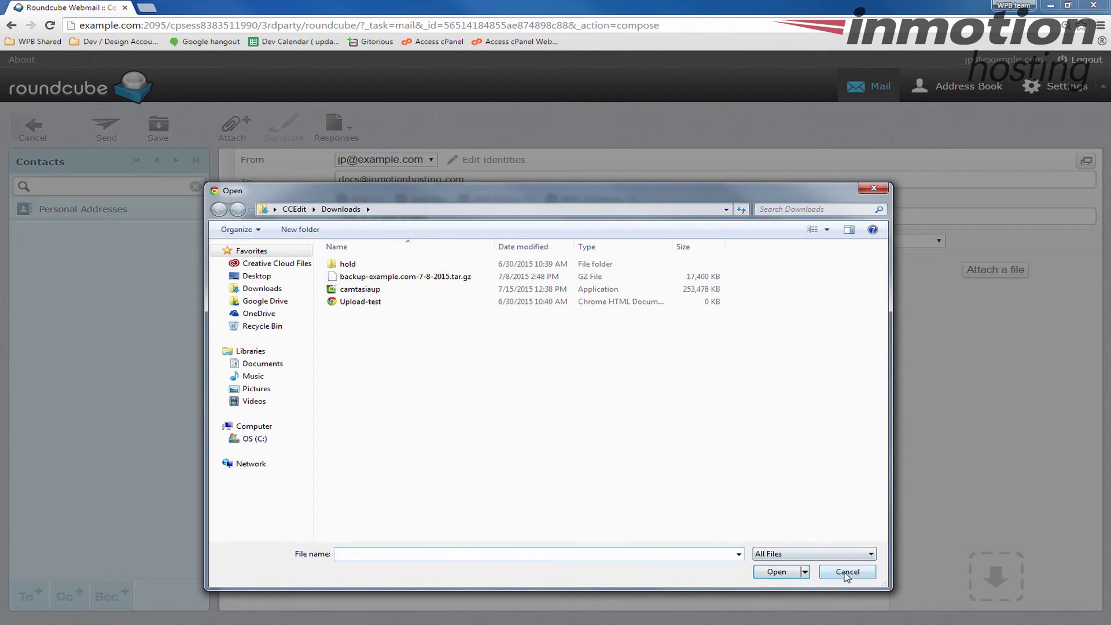
# Attach backup-example.com-7-8-2015.tar.gz from Downloads to the message
pyautogui.click(425, 279)
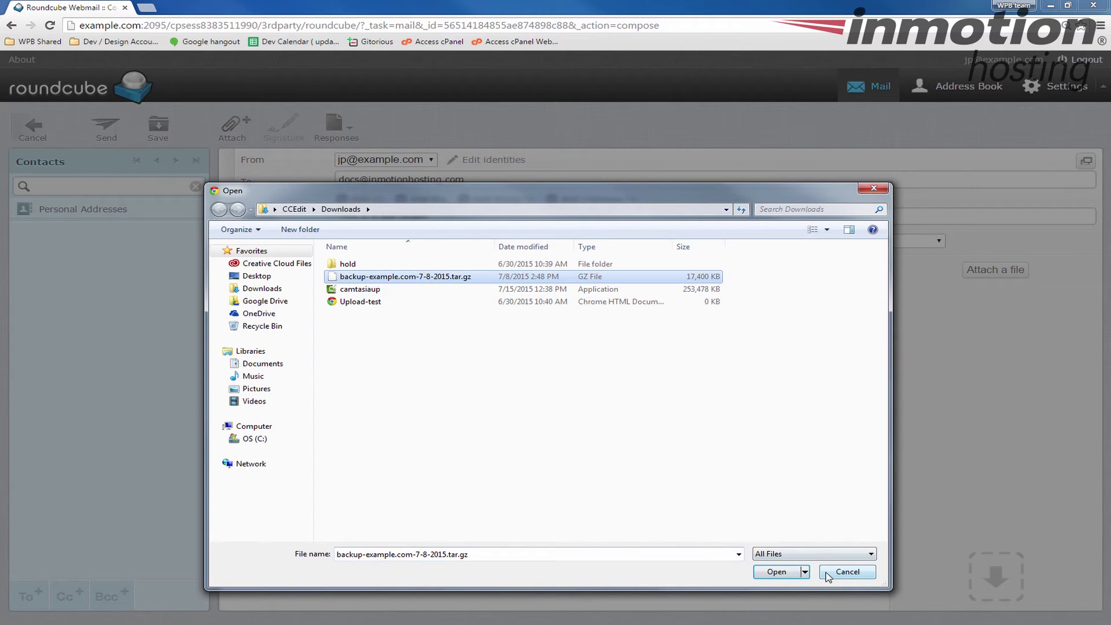
pyautogui.click(774, 572)
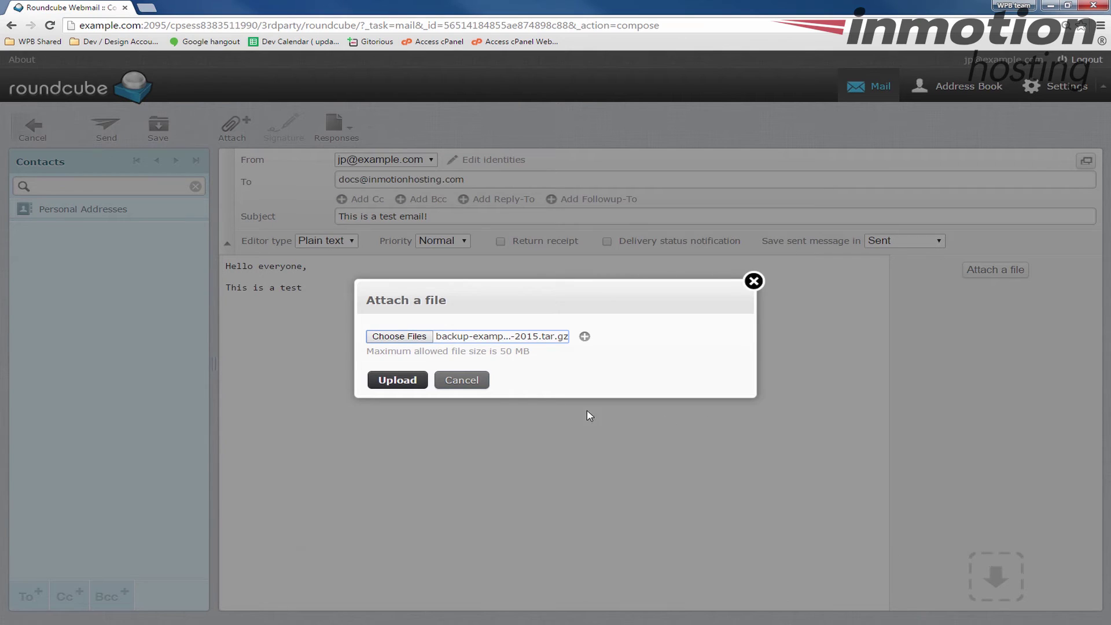
pyautogui.click(397, 382)
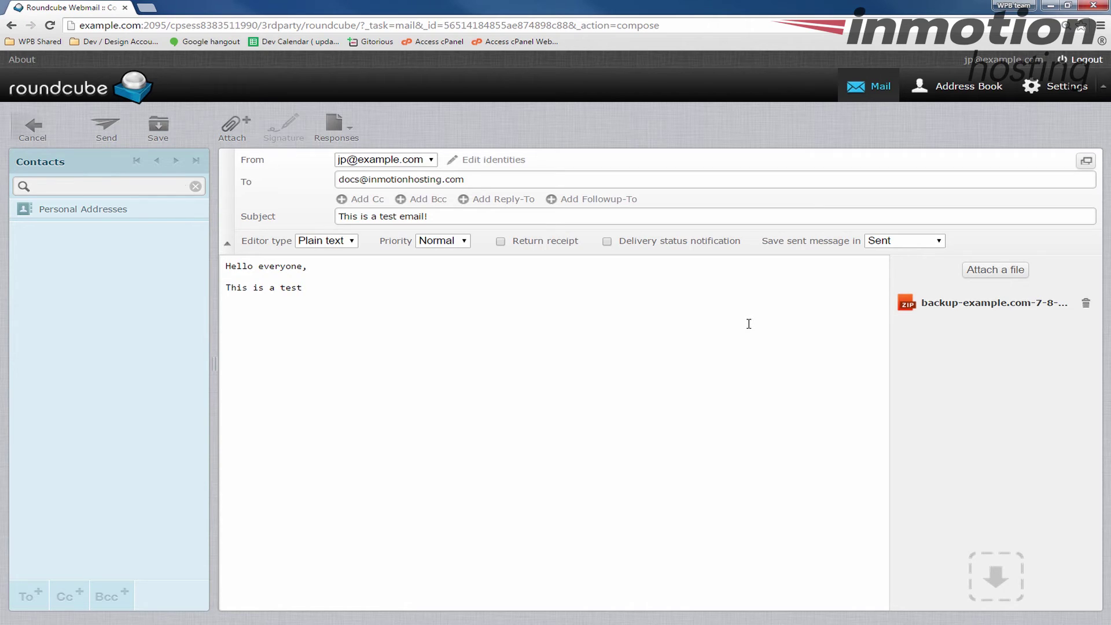
pyautogui.click(717, 351)
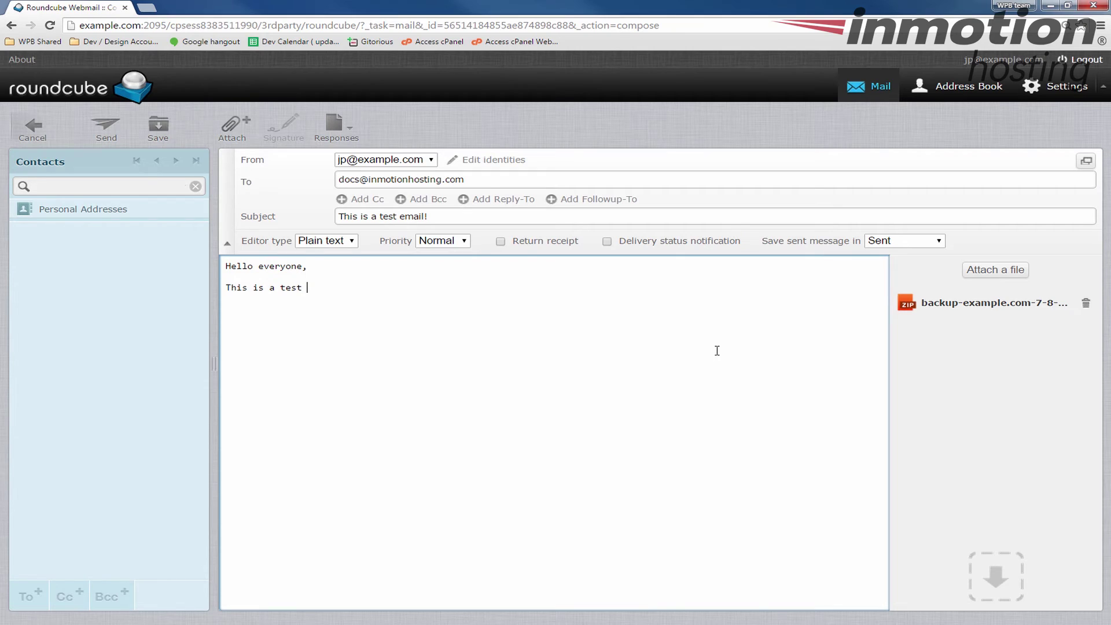
# Complete the body with 'email. I attached a backup.', sign off 'Thank you' with the sender's name, and send
pyautogui.write('email. I attached a backup')
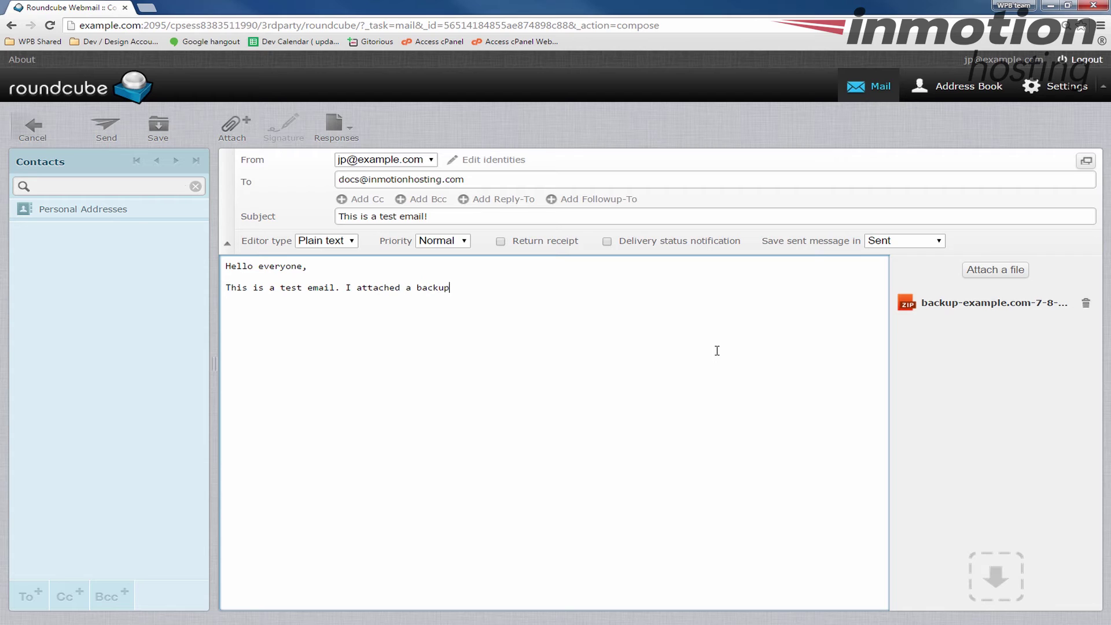
pyautogui.write('.')
pyautogui.press('Return')
pyautogui.write('Thank you, ')
pyautogui.write('John')
pyautogui.write('-paul')
pyautogui.press('BackSpace')
pyautogui.write('Paul')
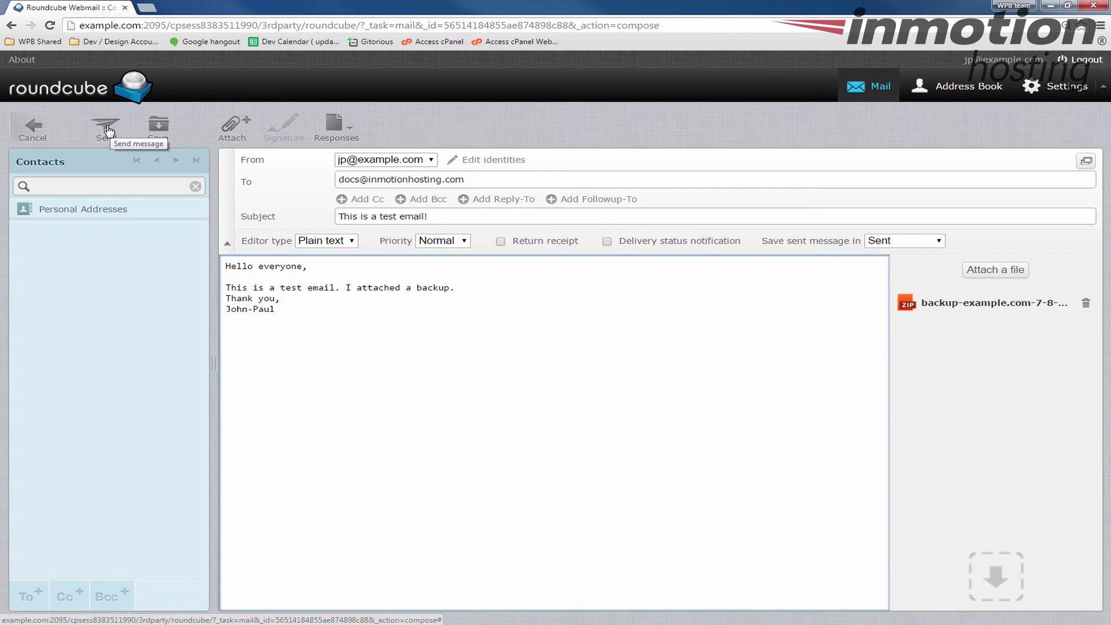
pyautogui.click(108, 129)
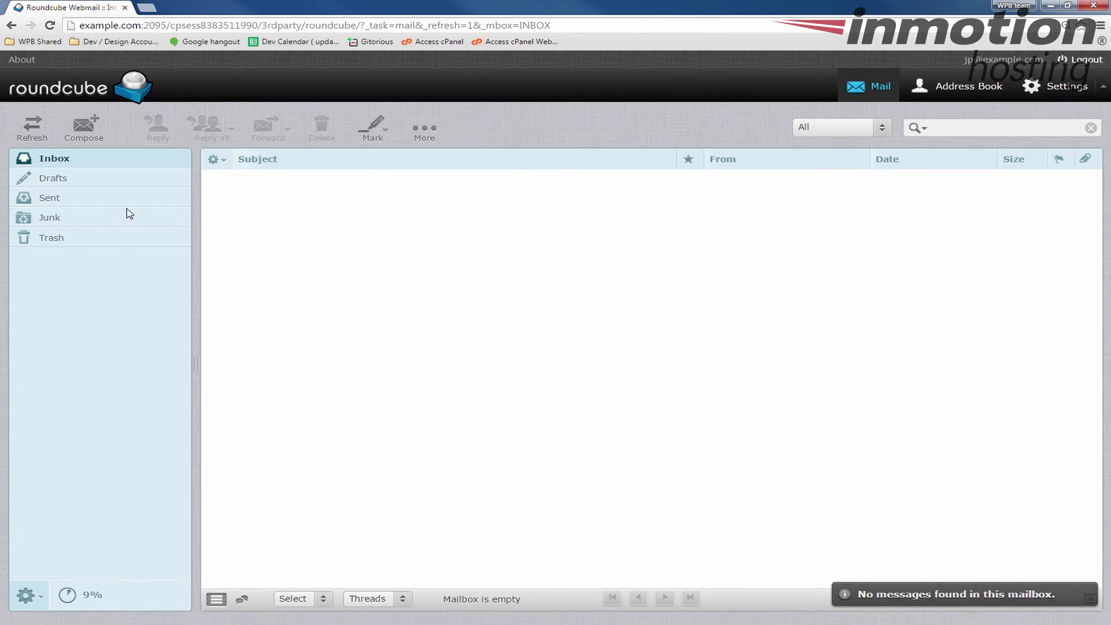
# Open the Sent folder and select the sent 'This is a test email' message
pyautogui.click(49, 200)
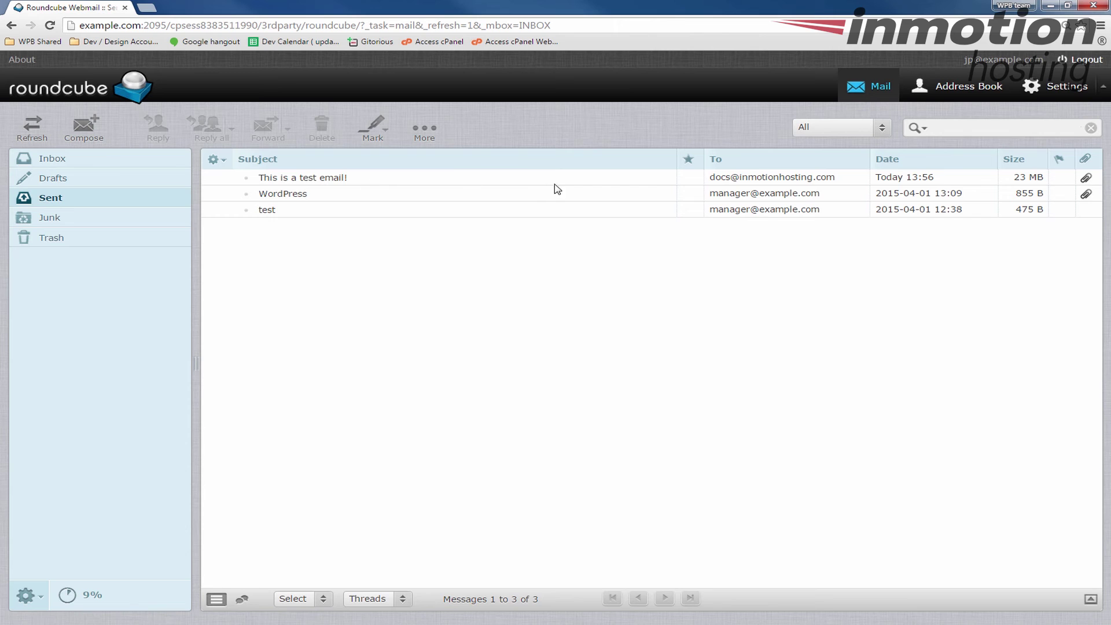
pyautogui.click(517, 182)
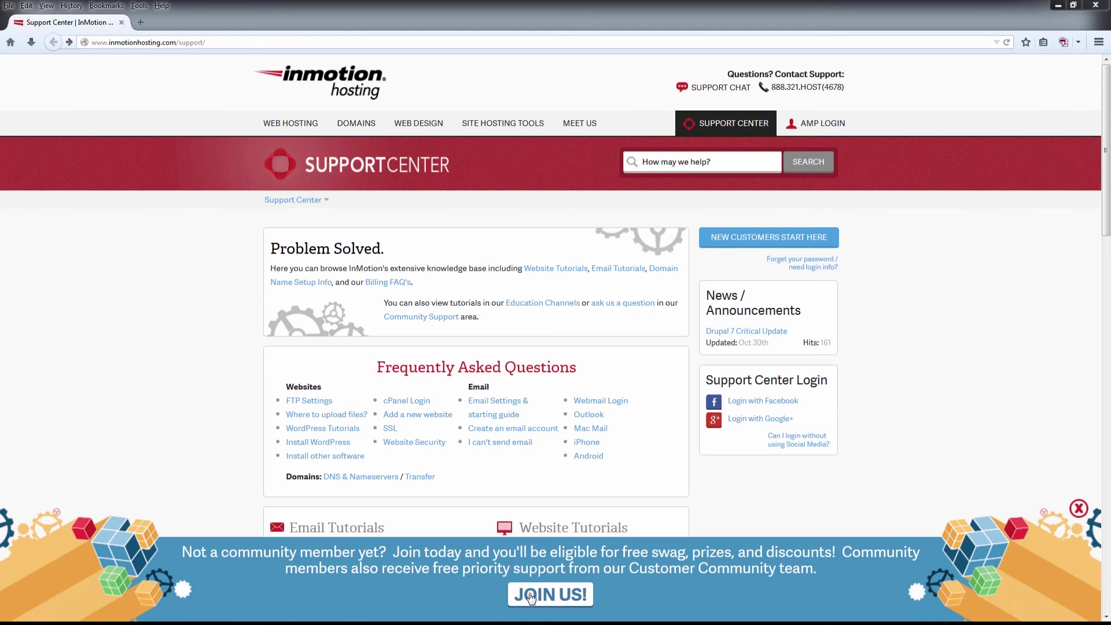
# Follow JOIN US in the Support Center's community banner
pyautogui.click(550, 596)
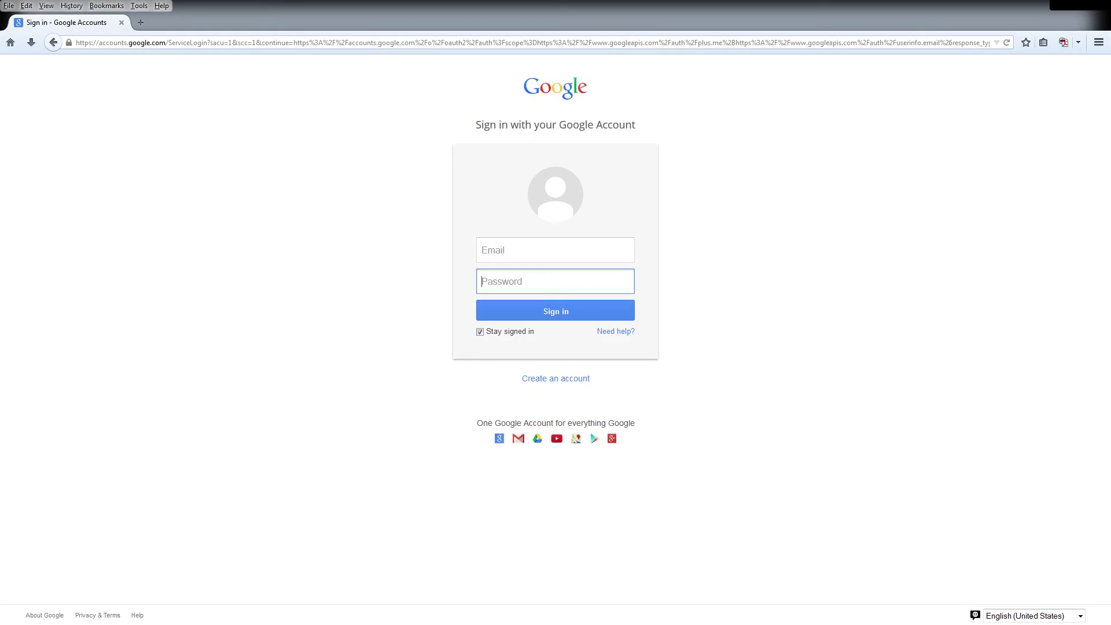